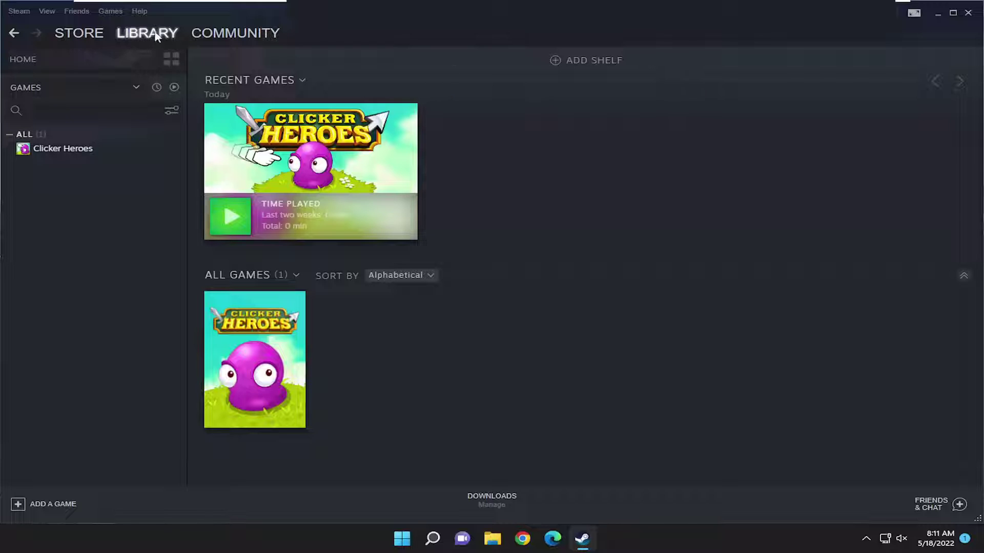
Step: Uninstall Clicker Heroes locally through its Manage menu, keeping the library entry
{"action": "right_click", "coordinate": [52, 146]}
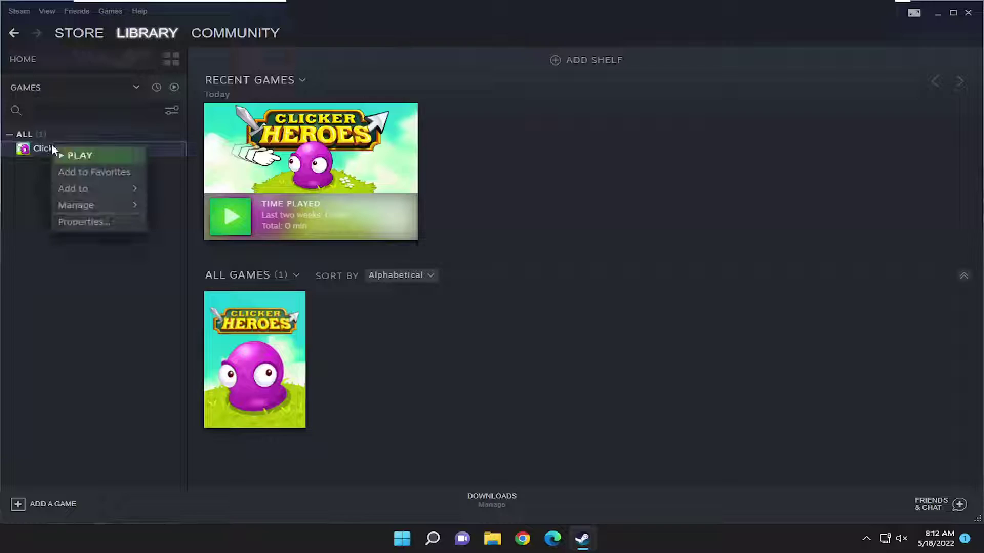
{"action": "mouse_move", "coordinate": [76, 205]}
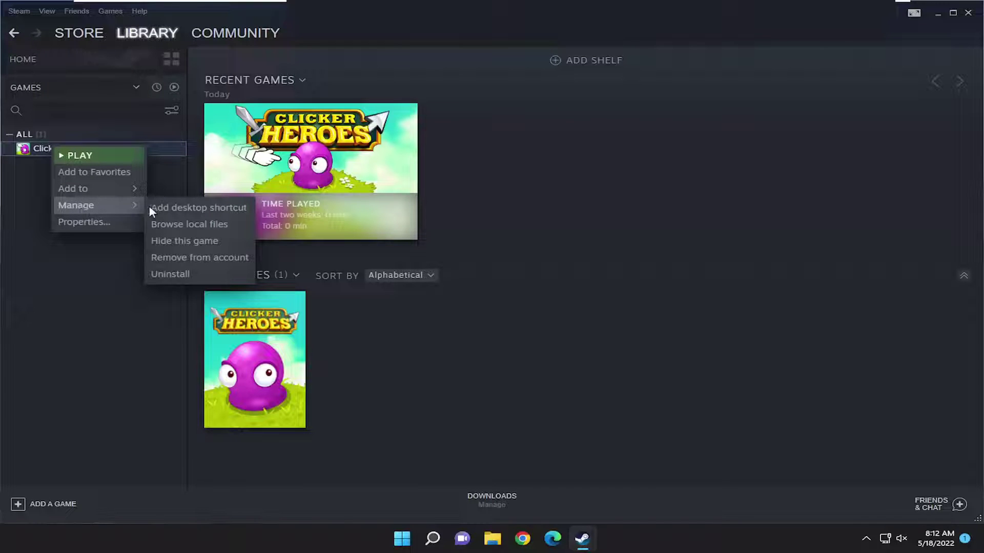
{"action": "left_click", "coordinate": [171, 275]}
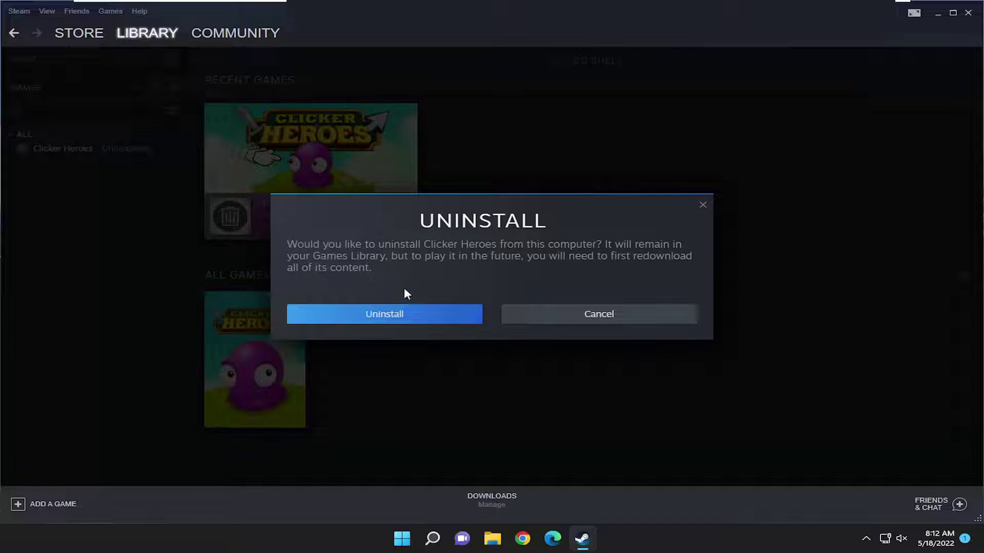
{"action": "left_click", "coordinate": [382, 316]}
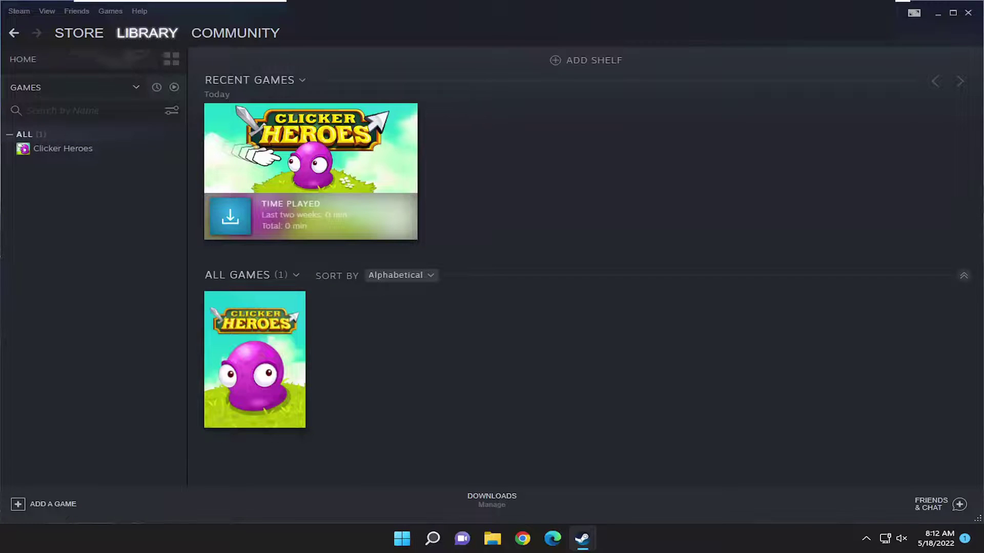
Step: Remove the uninstalled Clicker Heroes from the Steam account via Manage > Remove from account
{"action": "right_click", "coordinate": [52, 157]}
{"action": "mouse_move", "coordinate": [77, 209]}
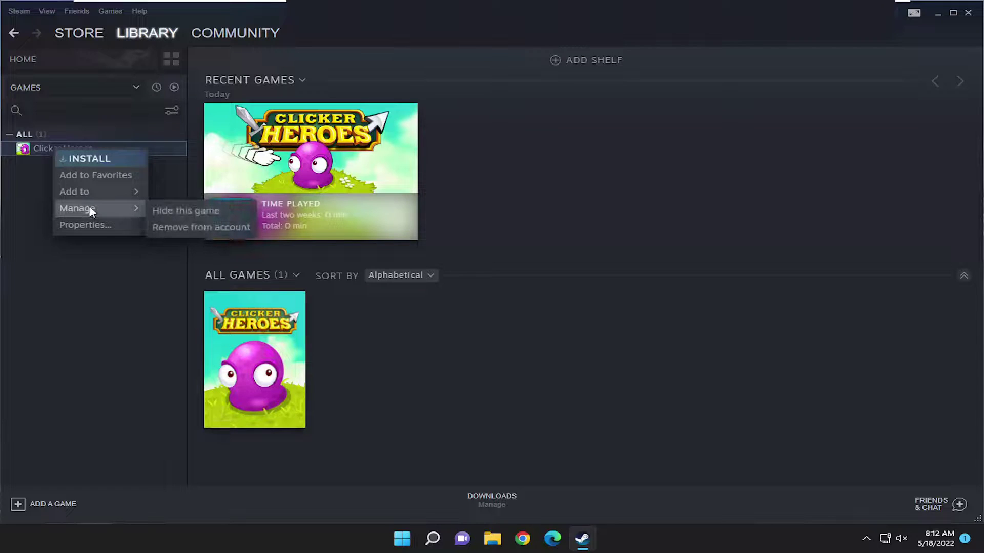
{"action": "left_click", "coordinate": [185, 229]}
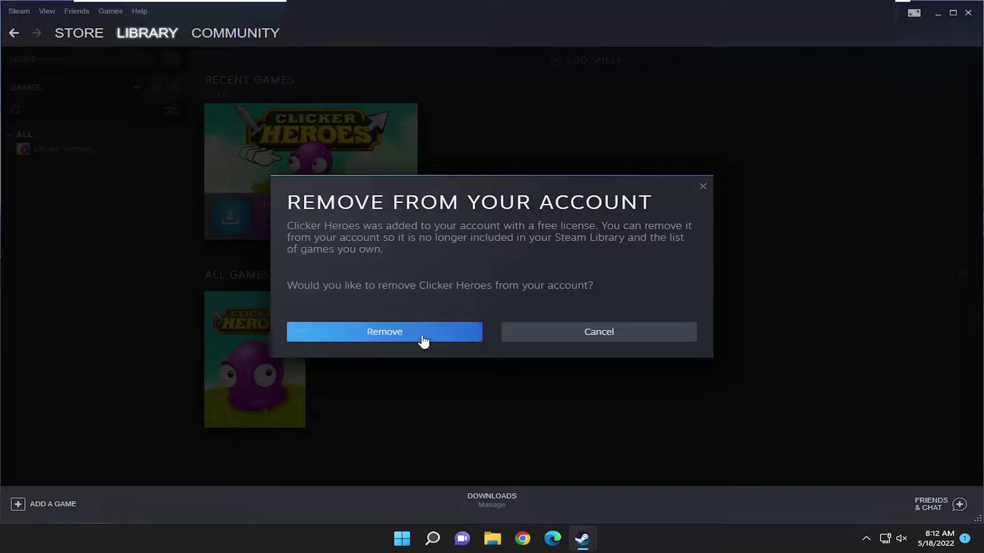
{"action": "left_click", "coordinate": [377, 332]}
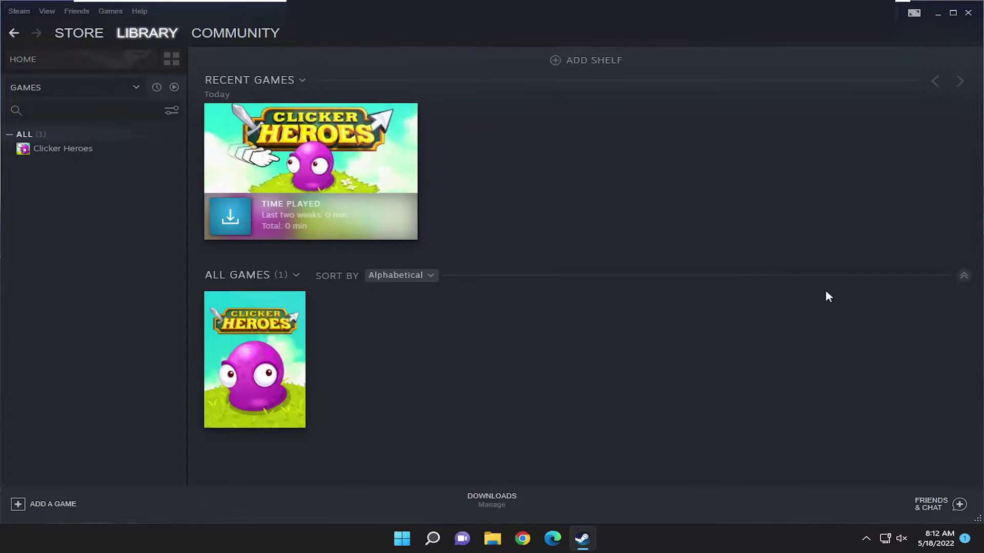